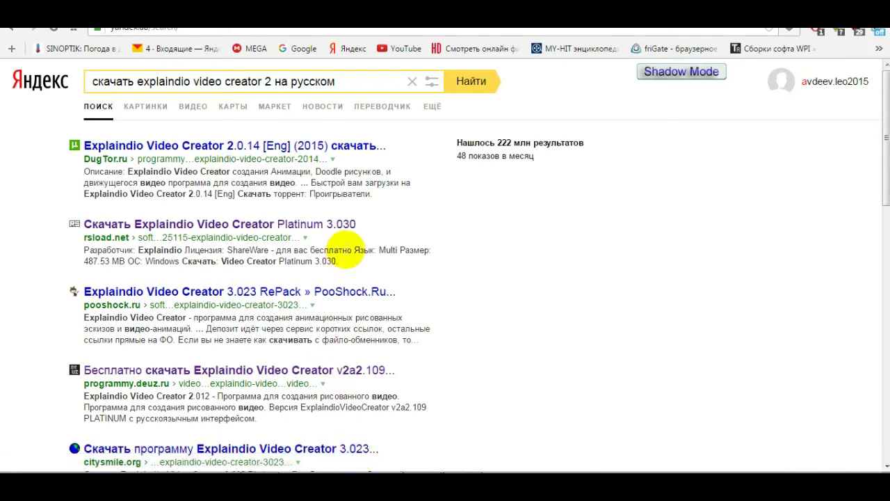
Open the programmy.deuz.ru search result for Explaindio Video Creator v2a2.109 and follow its turbobit.net download link
click(332, 232)
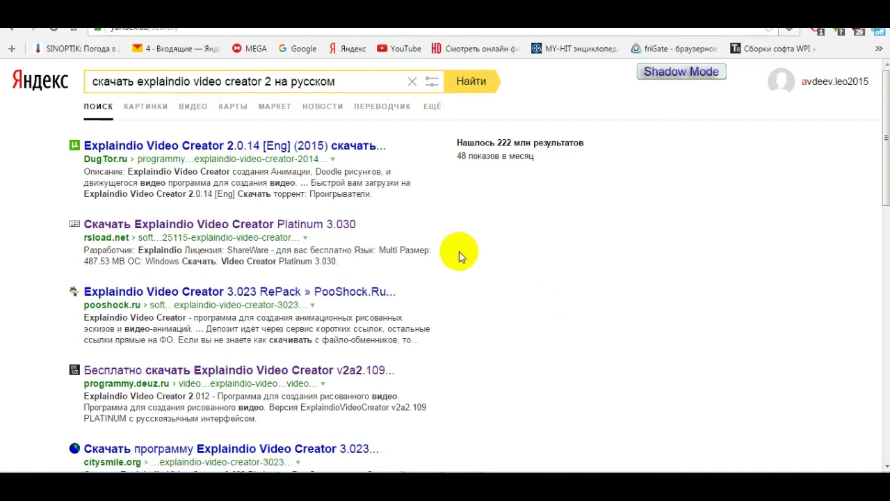
click(340, 229)
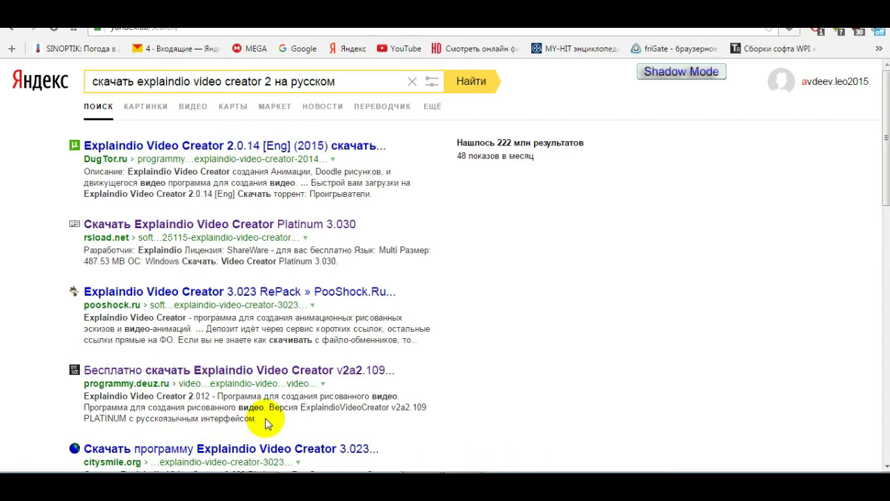
click(120, 375)
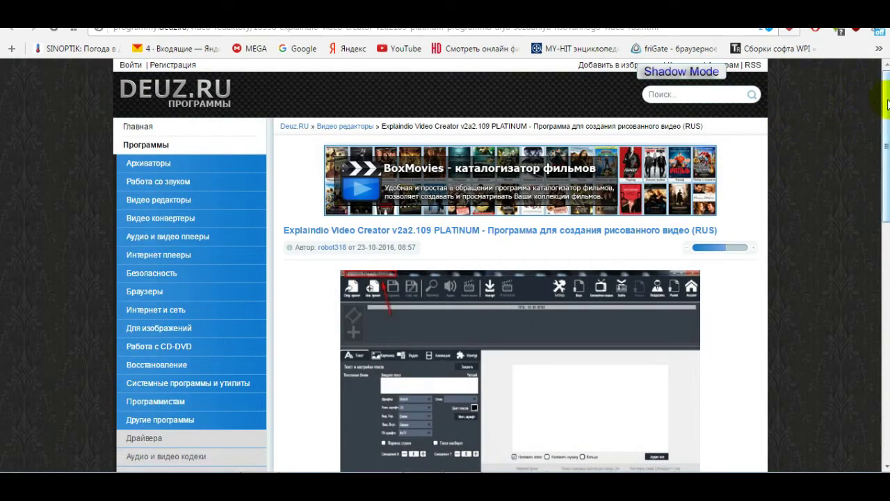
drag(887, 99, 887, 230)
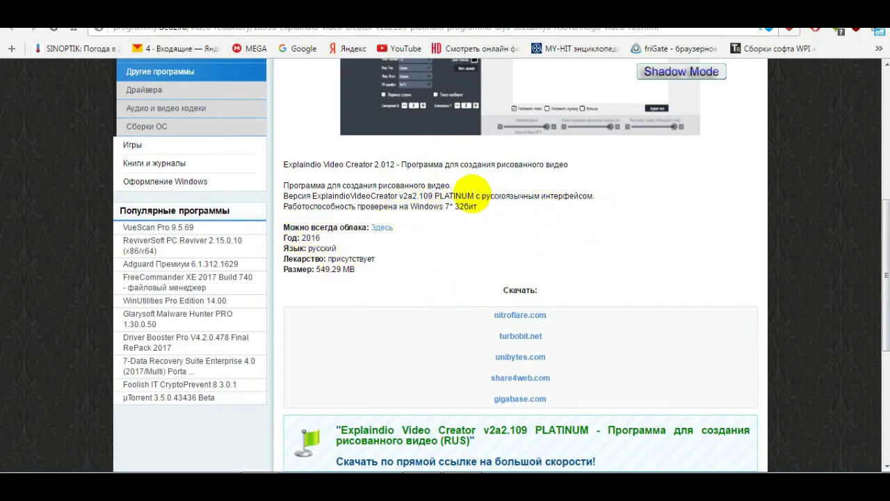
click(519, 336)
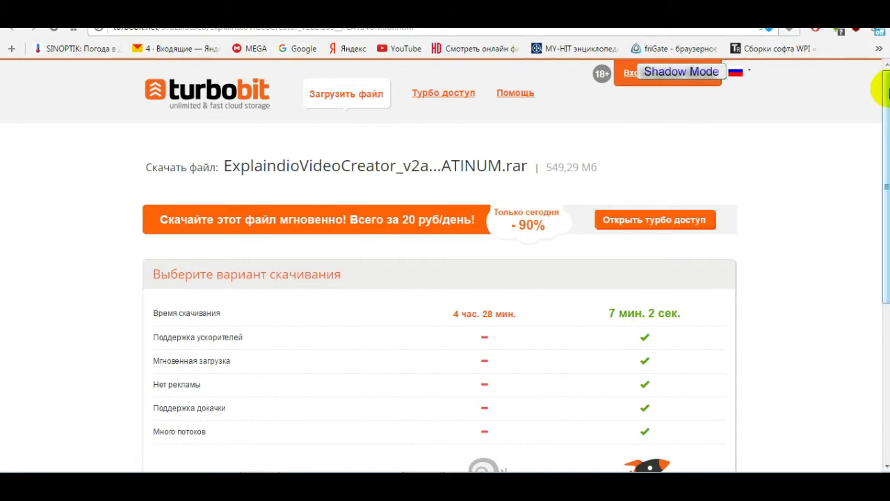
Download the ExplaindioVideoCreator v2a2.109 PLATINUM archive in turbobit's free mode, declining the Turbo trial
scroll(886, 88, down, 2)
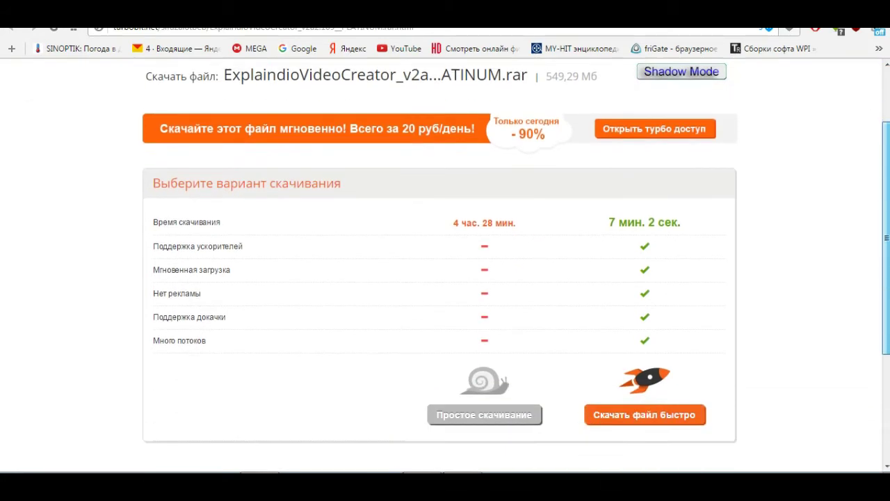
click(472, 409)
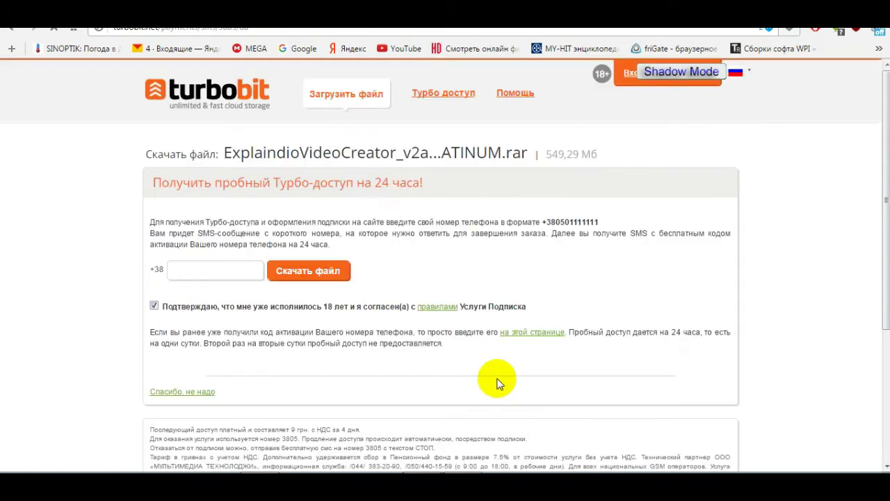
click(174, 394)
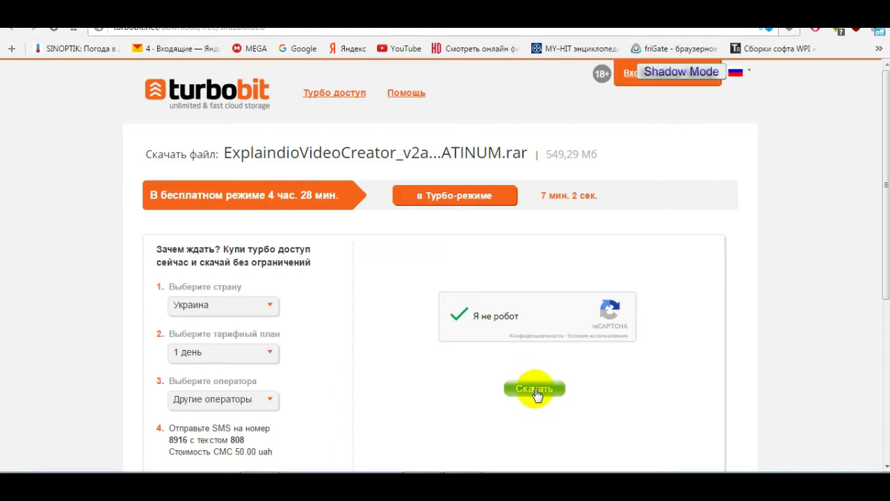
click(535, 390)
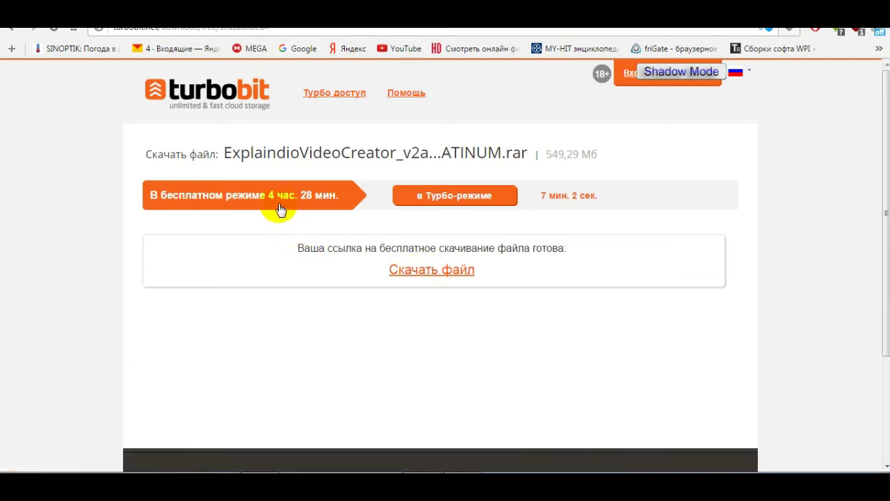
click(420, 271)
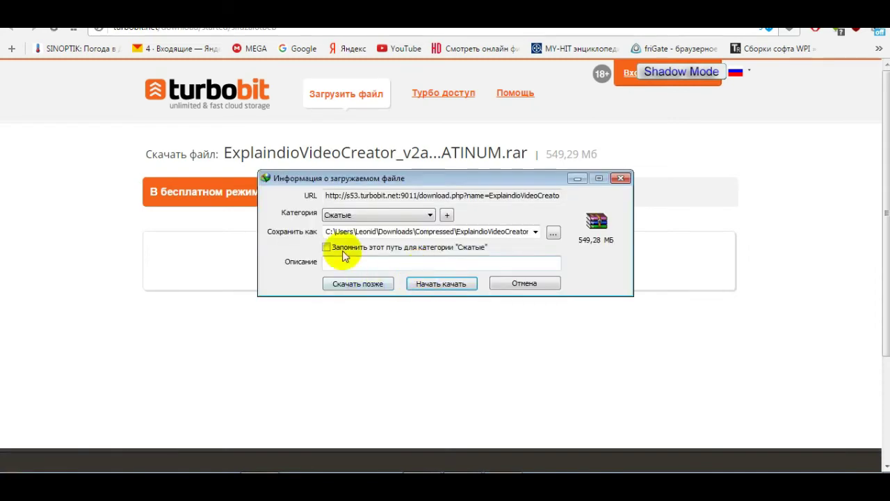
click(438, 286)
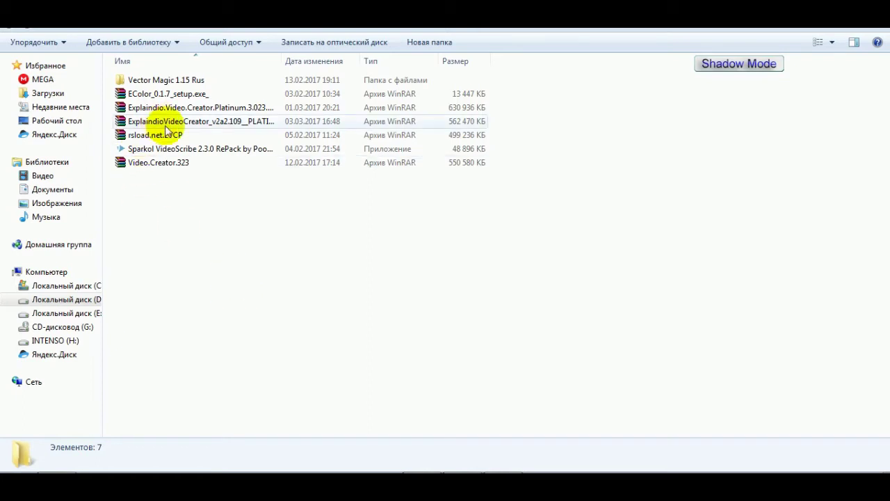
Extract the ExplaindioVideoCreator_v2a2.109__PLATINUM.rar archive with 7-Zip into a folder of the same name
click(216, 124)
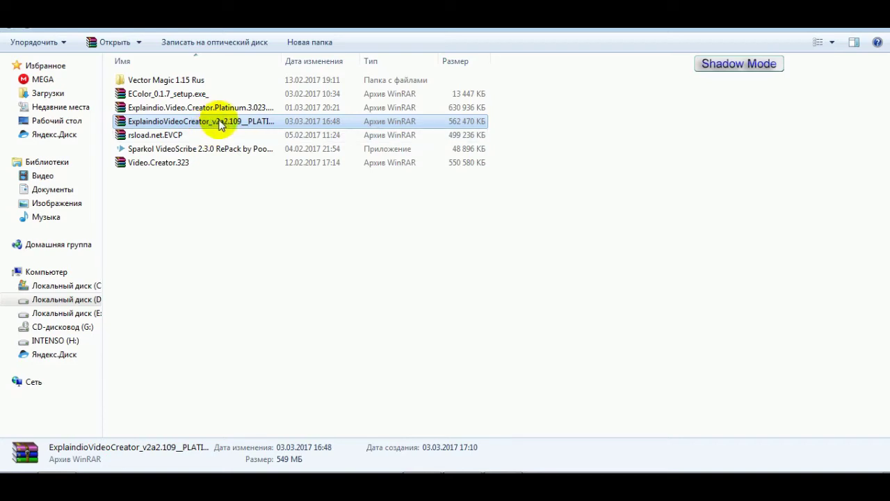
right_click(221, 121)
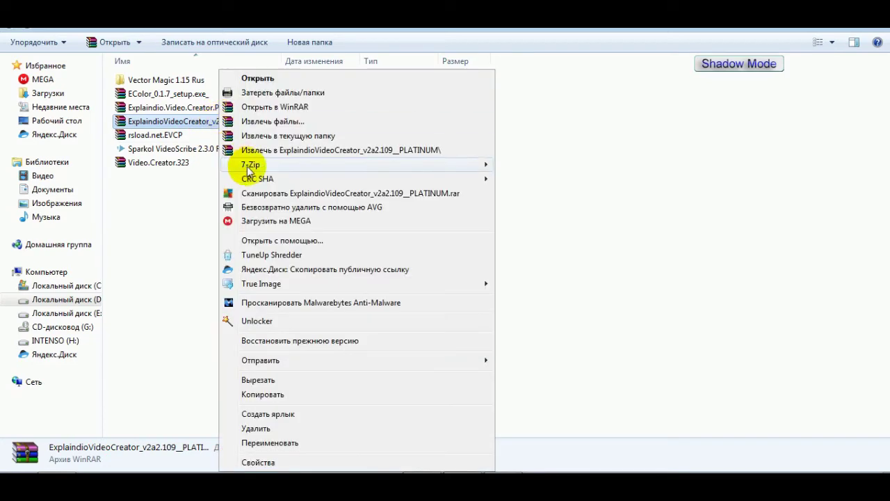
mouse_move(282, 163)
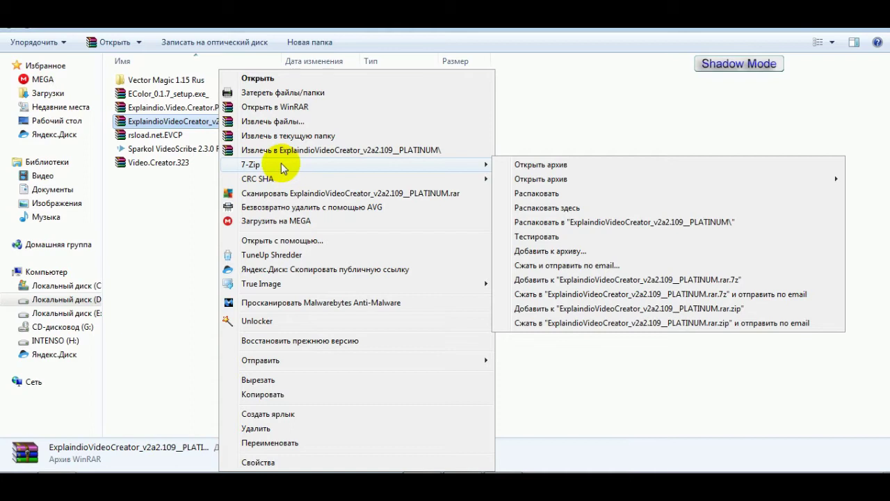
click(621, 223)
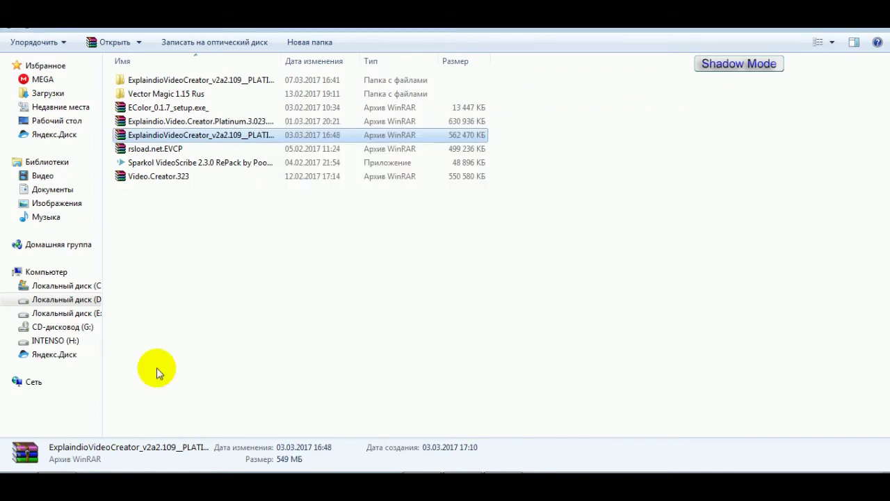
click(327, 312)
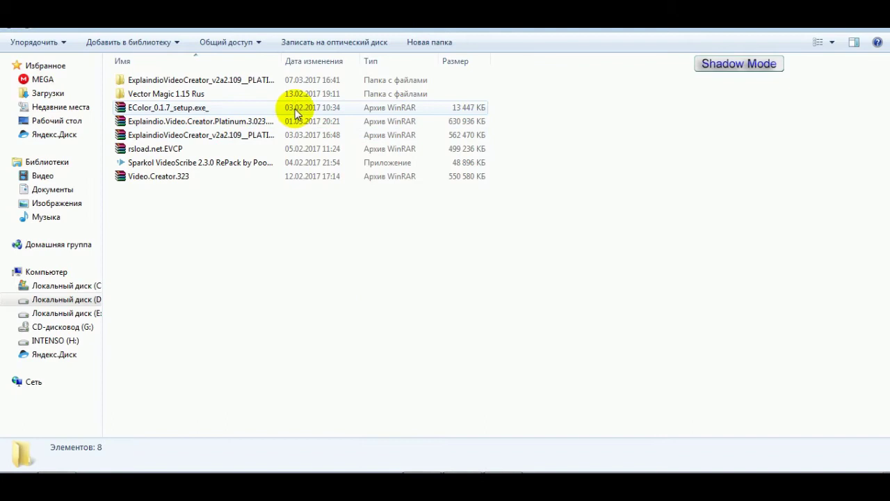
Go into the inner folder of the extracted archive and open the ЧИТАТЬ!!! text file to read the installation instructions
double_click(259, 82)
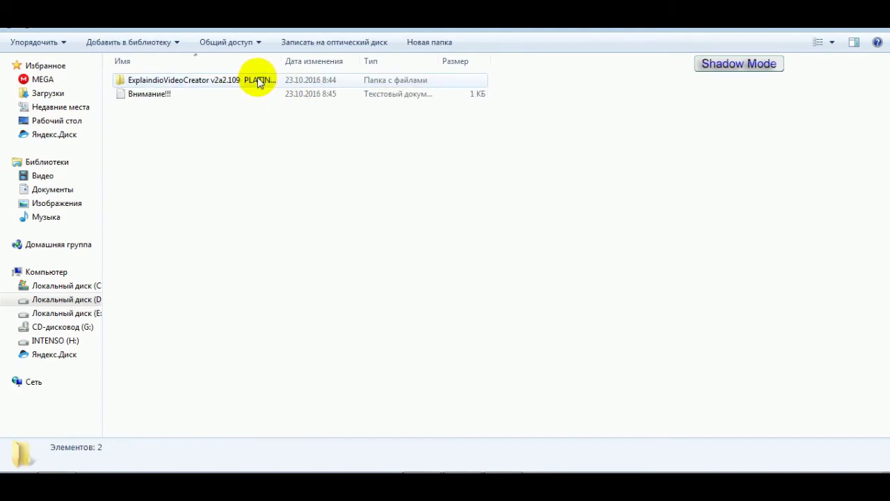
double_click(259, 82)
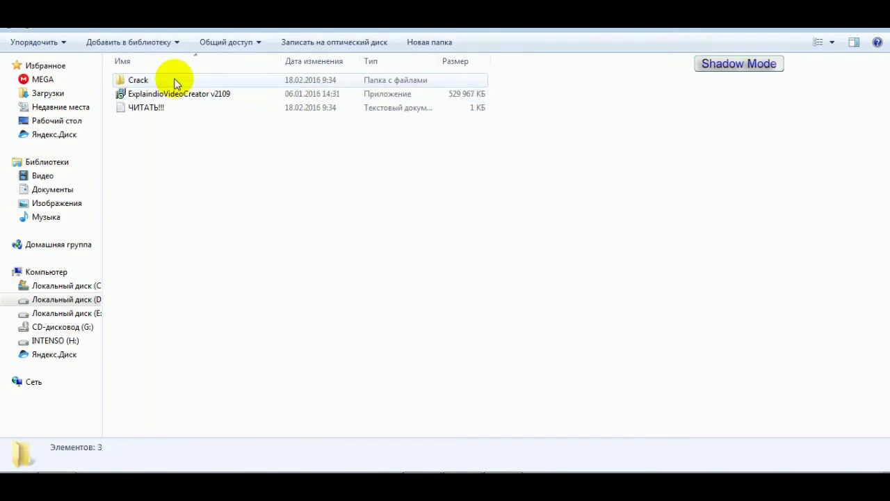
double_click(204, 108)
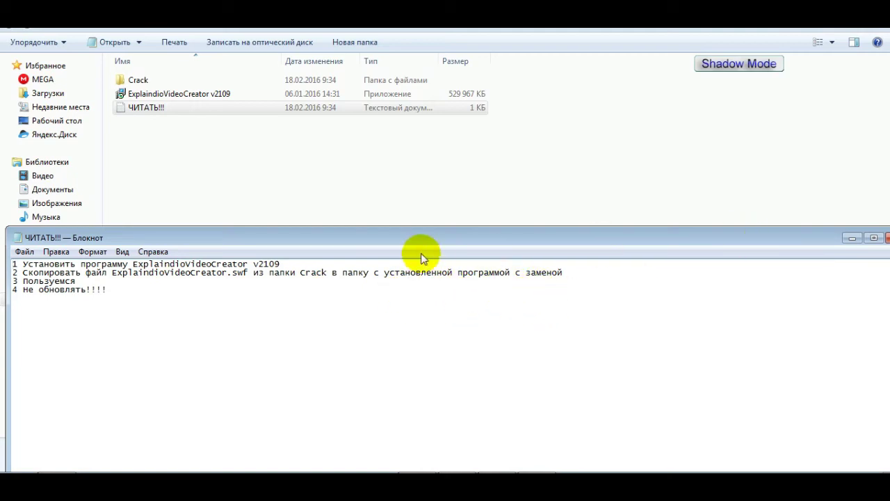
drag(453, 234, 448, 391)
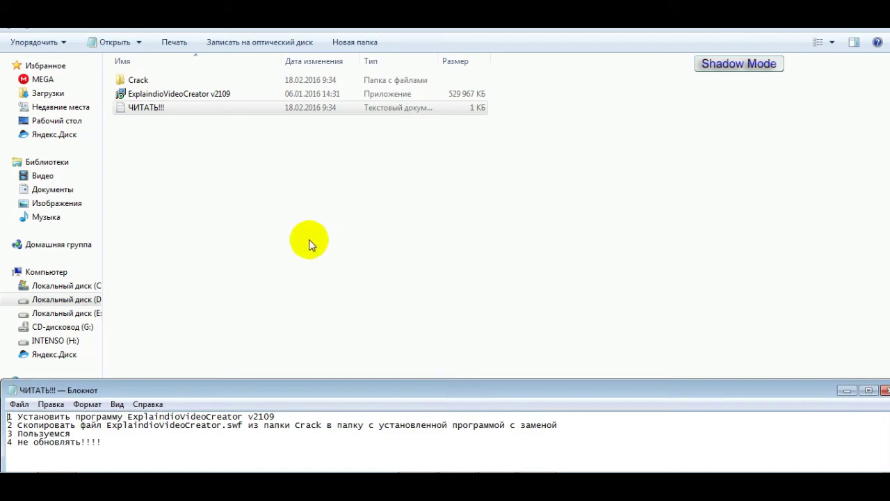
Run the ExplaindioVideoCreator v2109 installer as administrator with Russian as the setup language
click(242, 96)
right_click(241, 92)
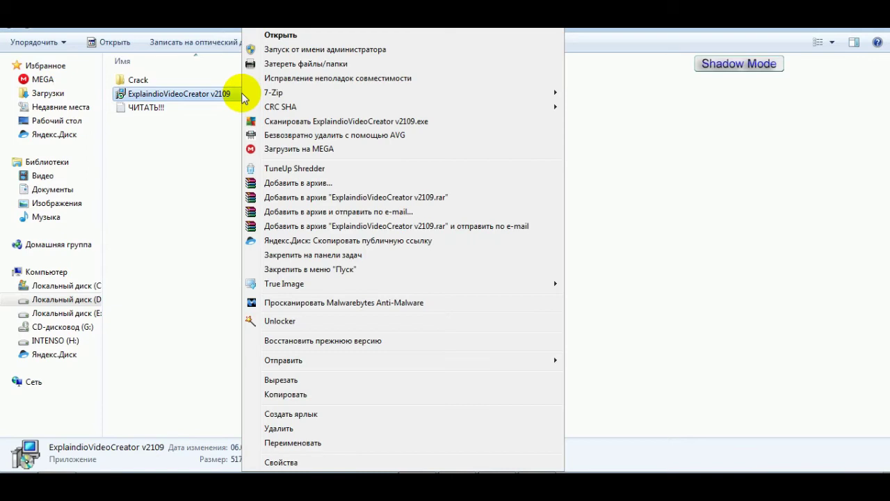
click(357, 50)
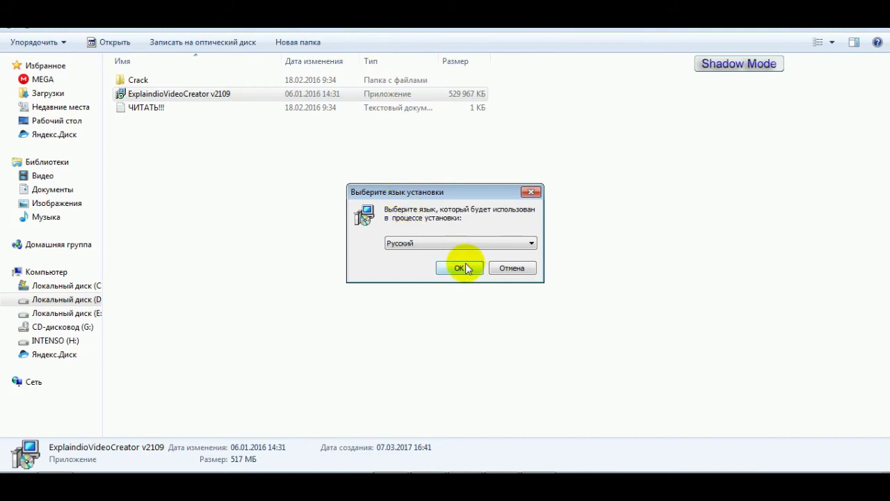
click(461, 268)
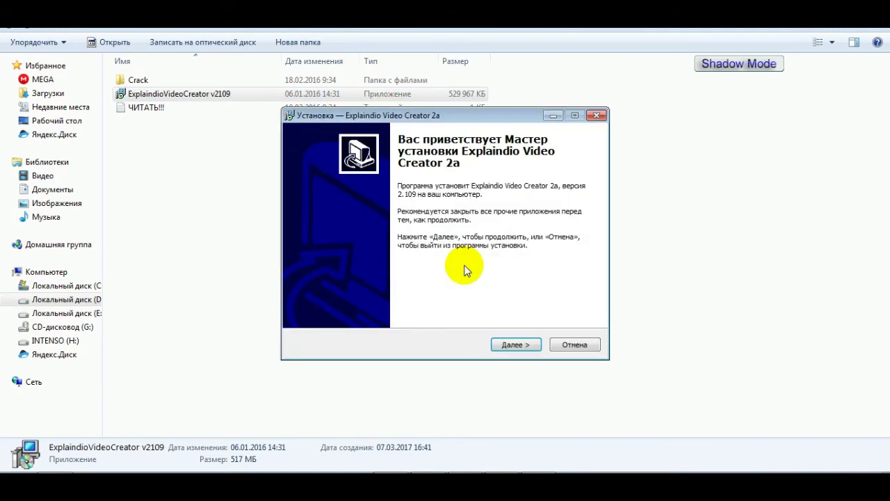
Accept the licence agreement and install Explaindio Video Creator 2a in the default Program Files (x86) folder with a desktop icon
click(517, 345)
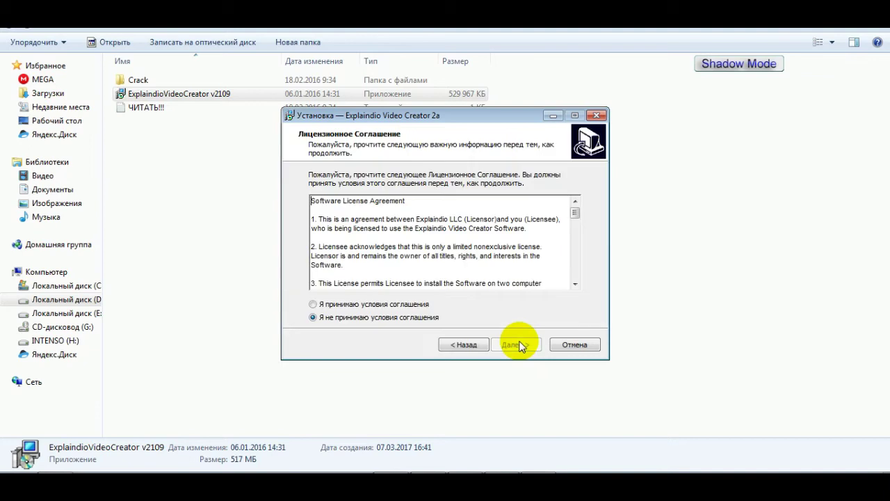
click(313, 305)
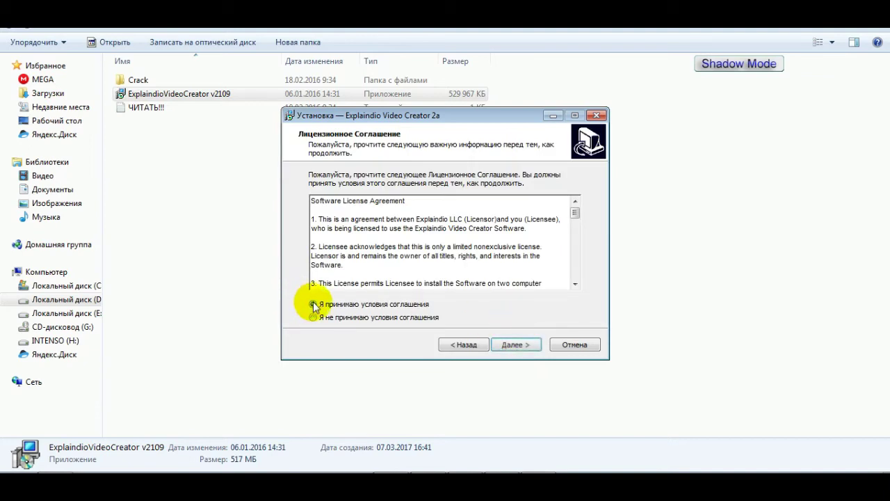
click(515, 344)
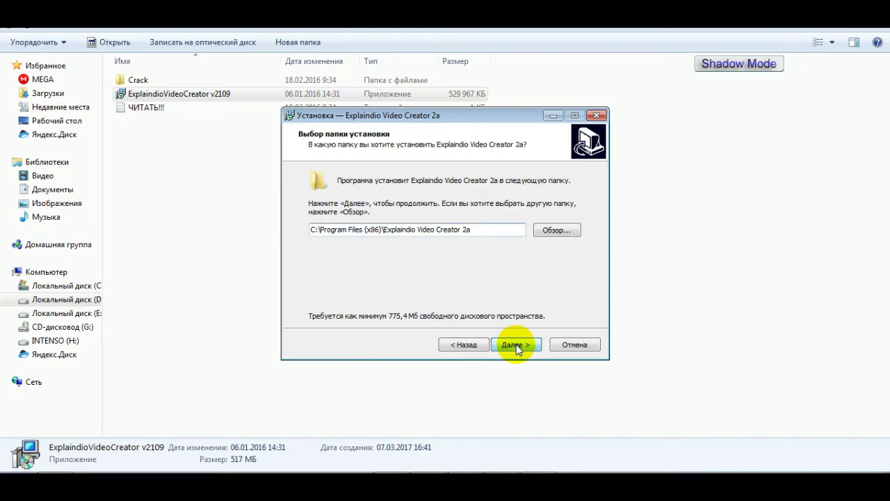
click(515, 344)
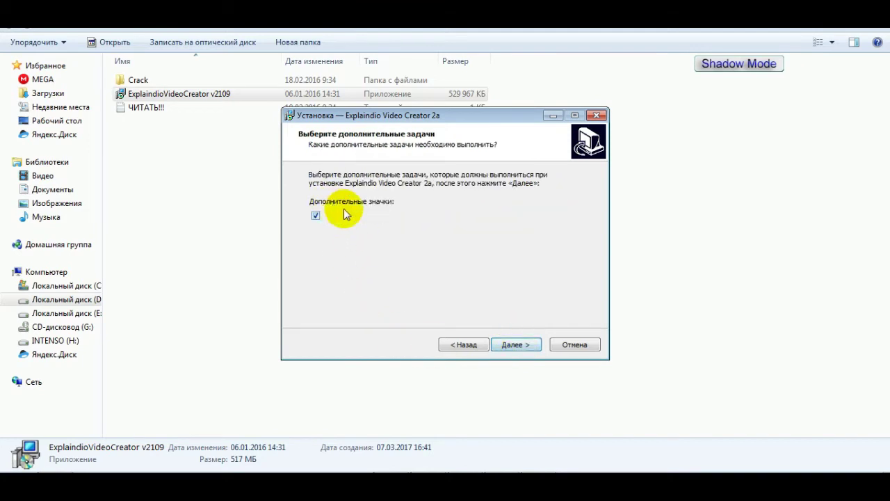
click(514, 345)
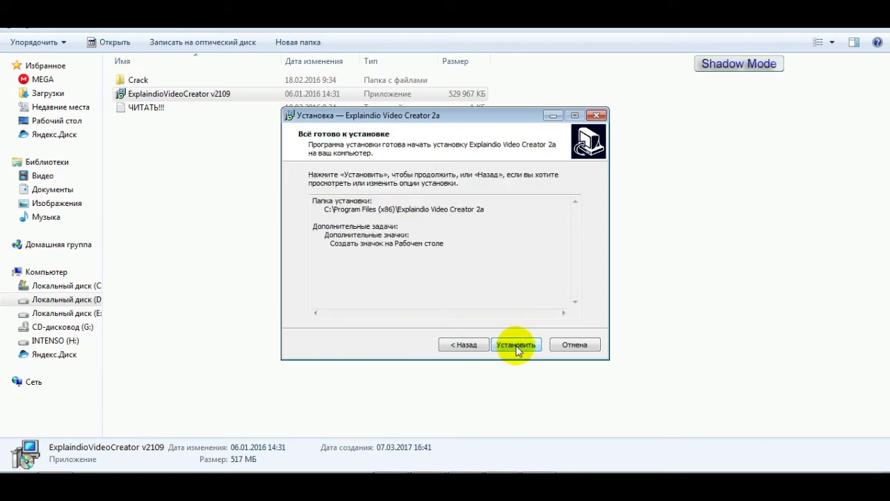
click(516, 345)
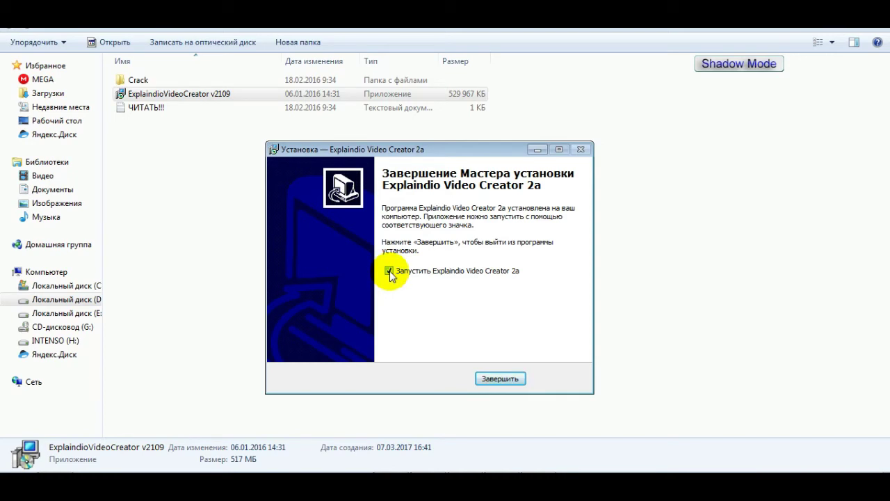
Finish the setup wizard without launching Explaindio Video Creator 2a
click(389, 271)
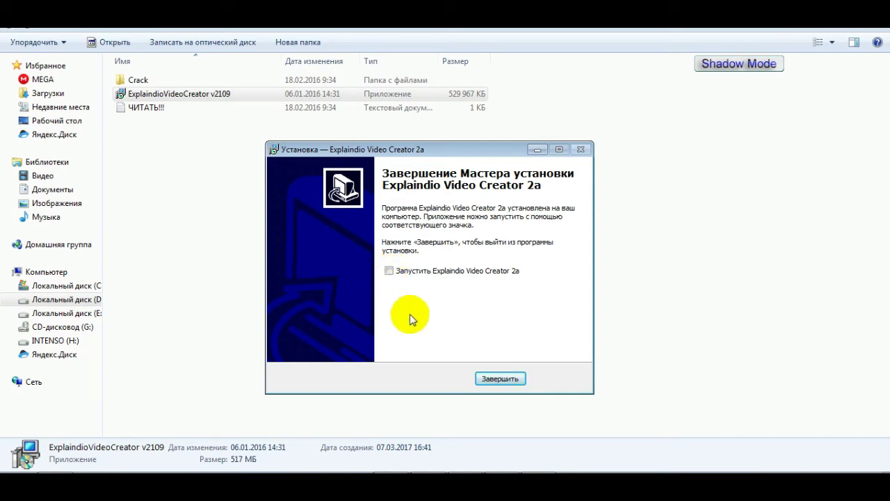
click(500, 378)
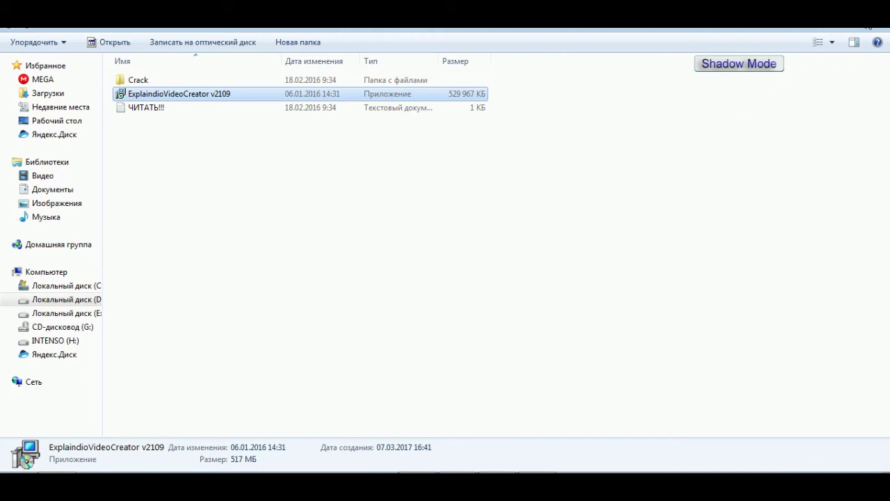
click(763, 108)
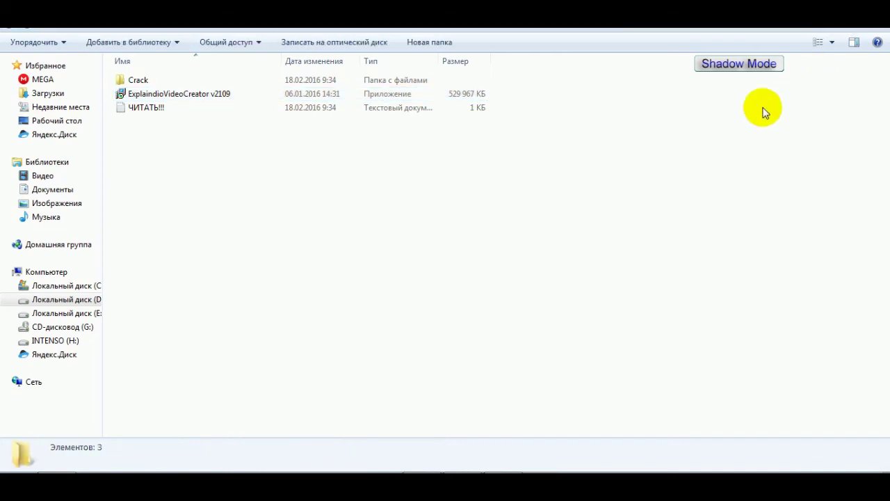
Copy the ExplaindioVideoCreator.swf file from the Crack folder
double_click(248, 79)
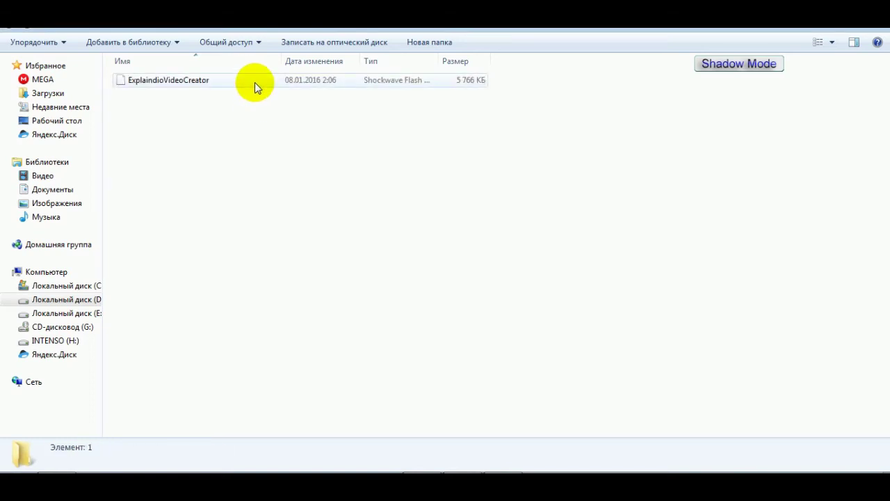
click(255, 76)
right_click(256, 79)
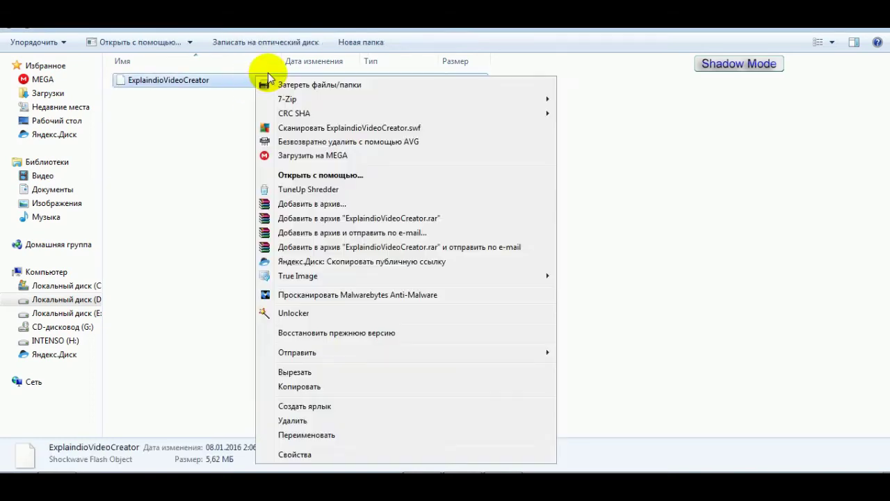
click(299, 386)
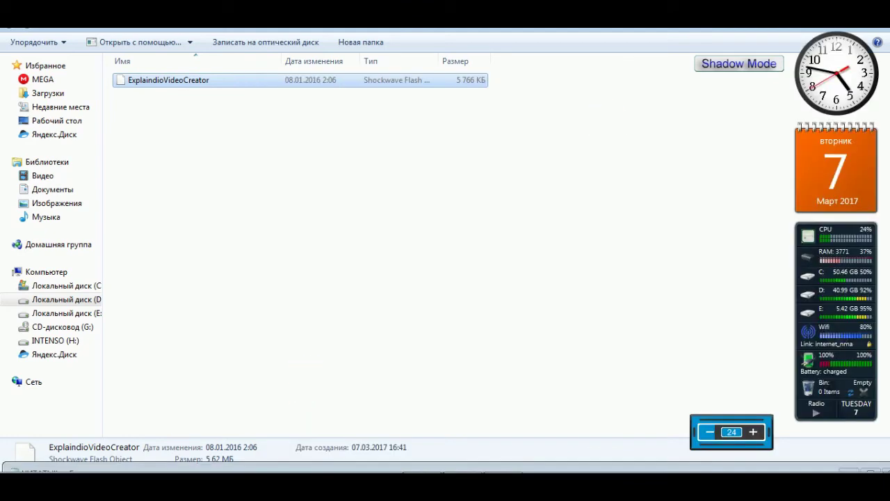
Go to the Program Files (x86) folder on local disk C:
key(super+d)
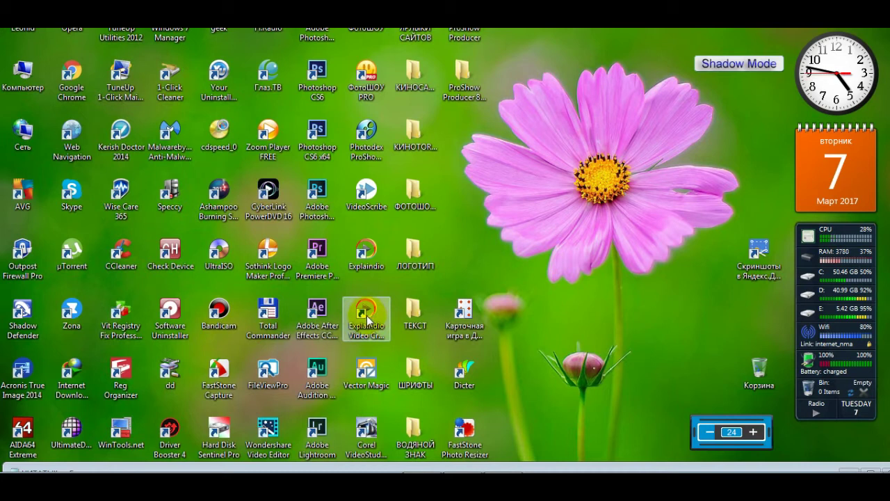
double_click(27, 71)
double_click(299, 90)
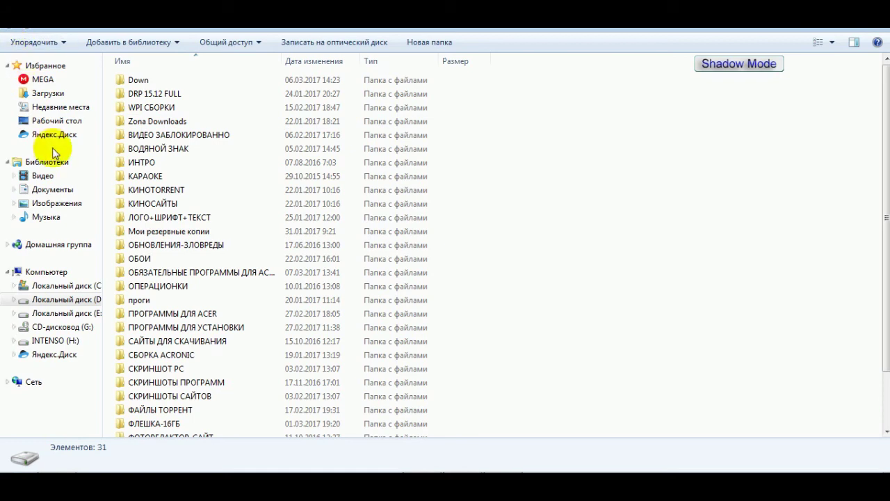
click(82, 287)
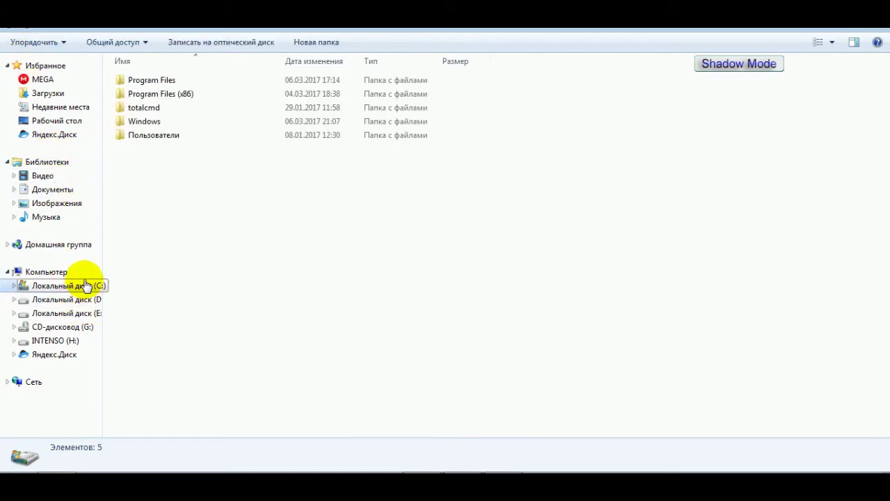
double_click(211, 94)
click(211, 91)
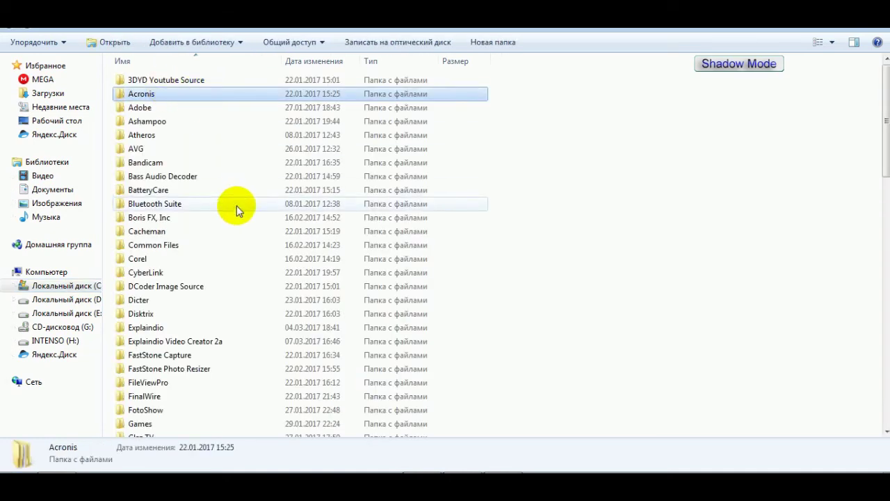
Paste ExplaindioVideoCreator.swf into the Explaindio Video Creator 2a folder, replacing the existing file, and close the folder window
drag(885, 90, 887, 149)
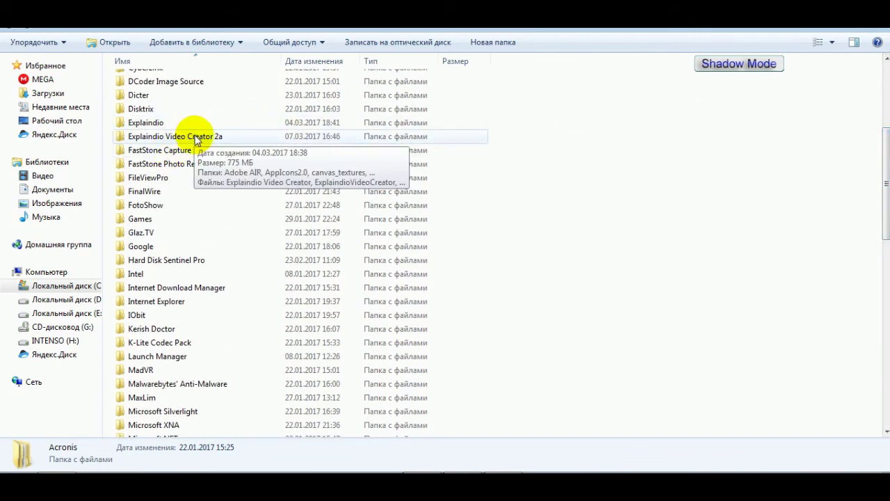
click(196, 138)
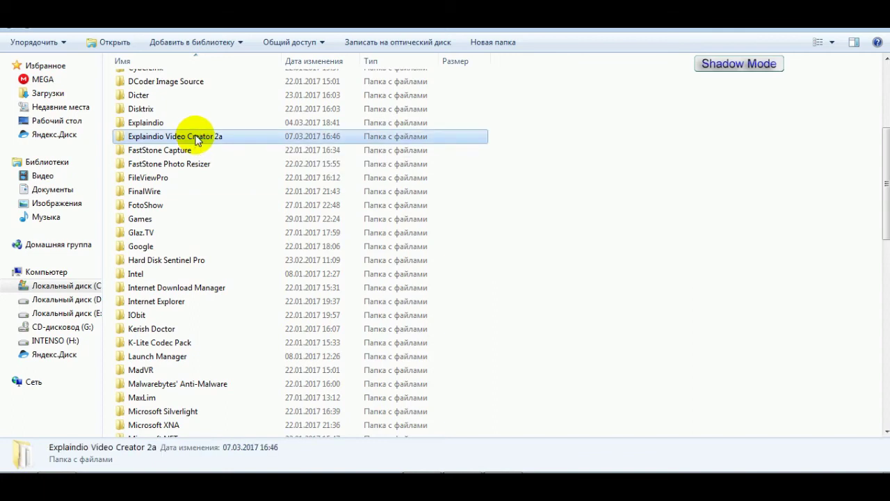
right_click(196, 138)
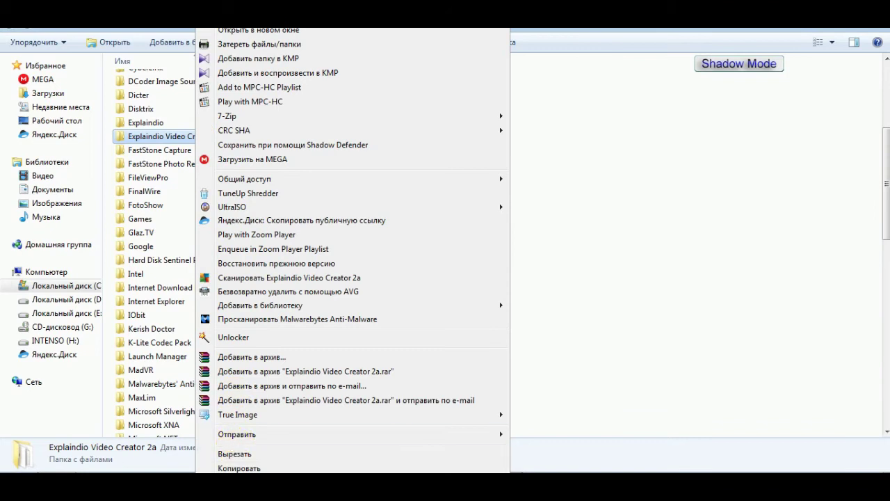
scroll(352, 250, down, 1)
scroll(351, 250, down, 4)
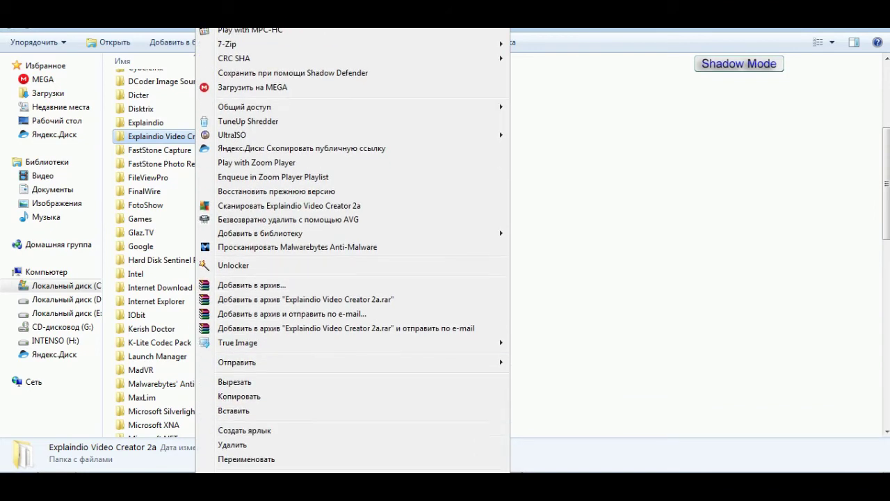
click(240, 411)
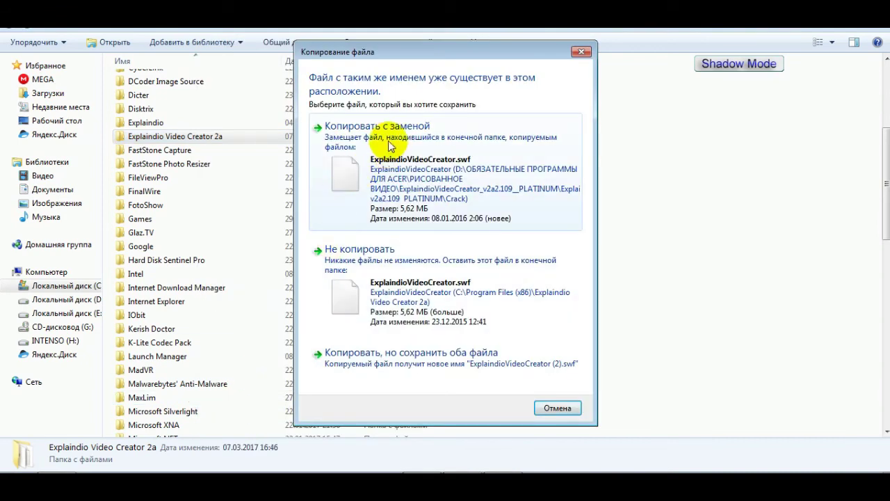
click(388, 138)
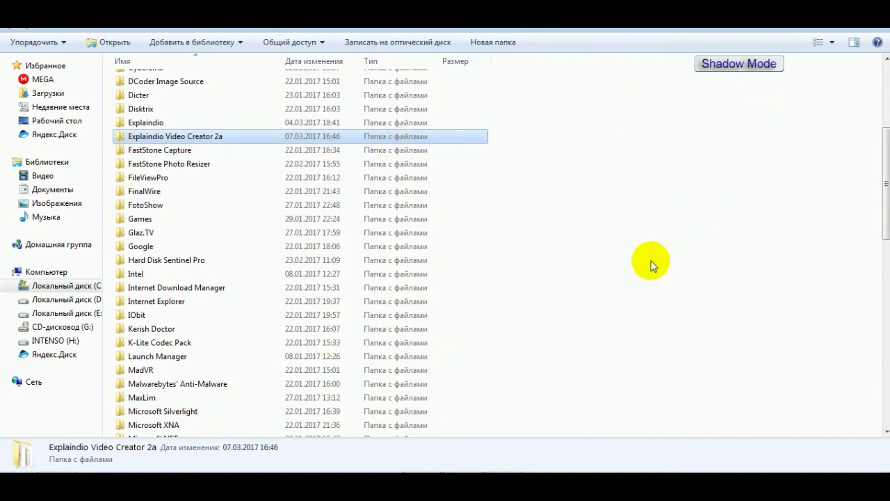
click(569, 232)
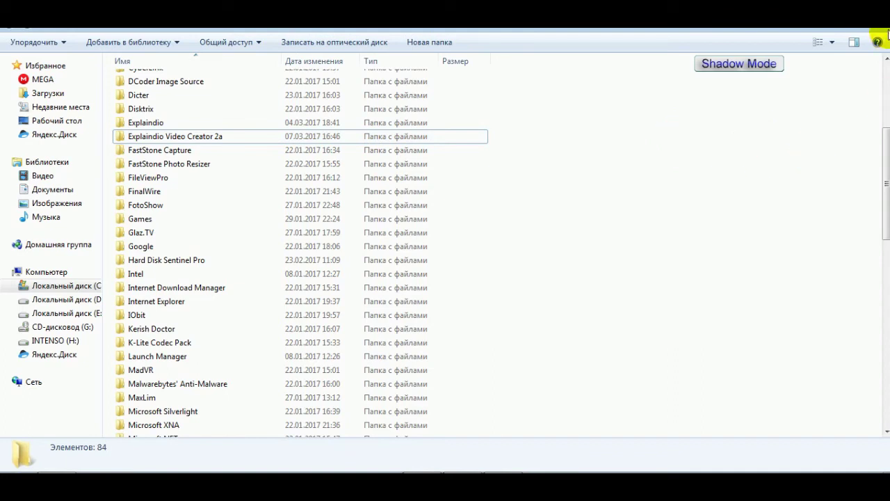
click(880, 21)
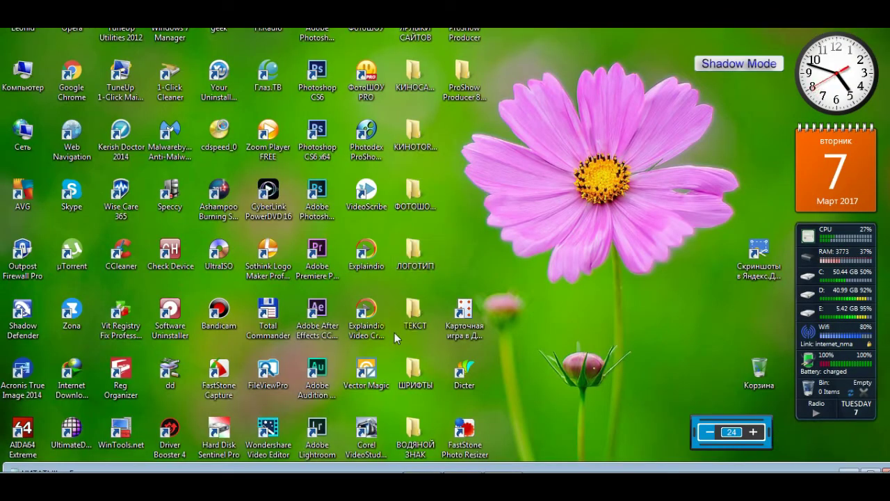
Launch Explaindio Video Creator in Video Creation Mode, dismissing the course advertisement and accepting the software licence agreement
double_click(367, 314)
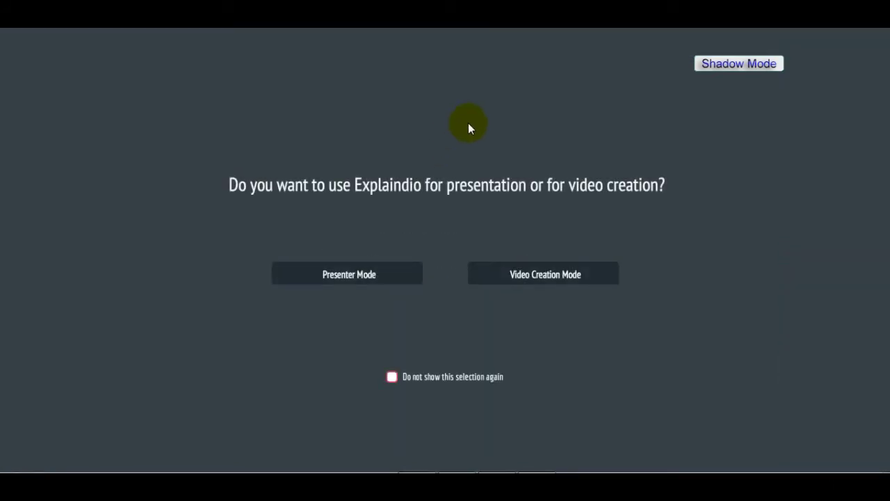
click(540, 277)
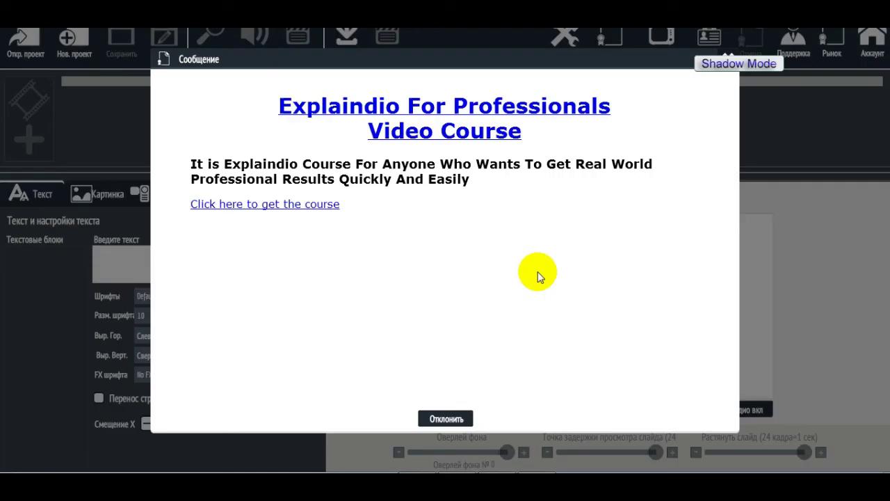
click(452, 418)
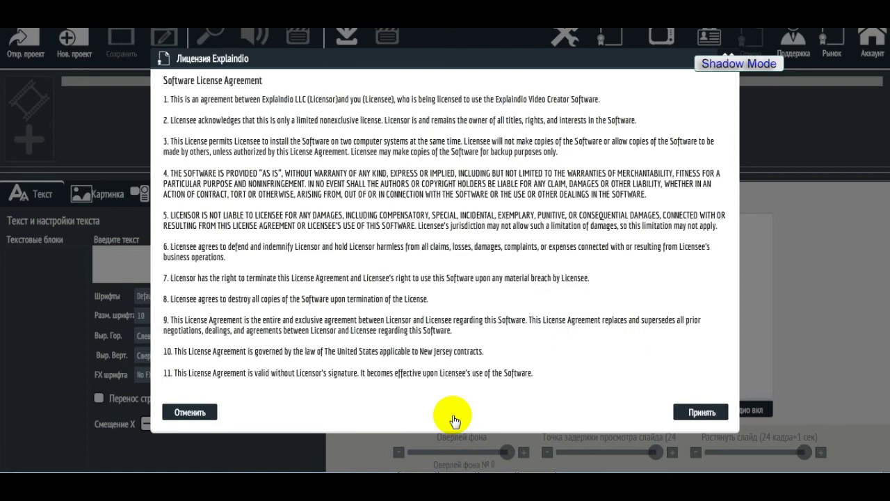
click(701, 413)
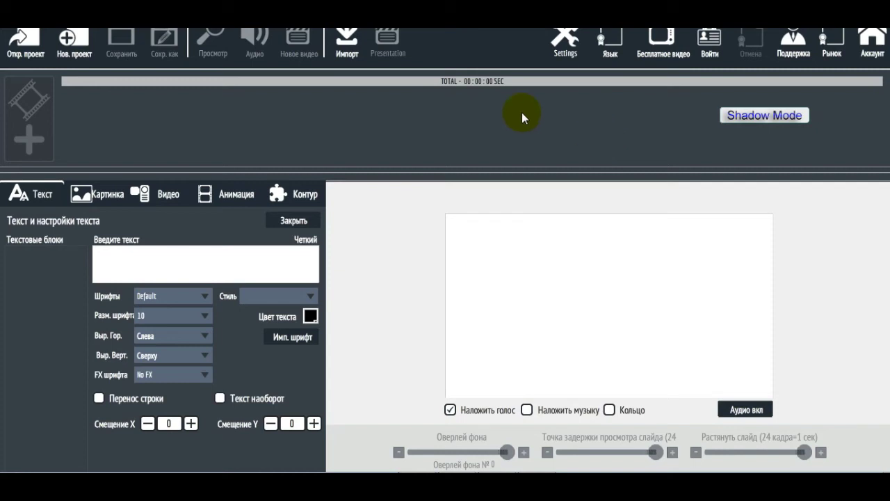
Switch the interface language to English
click(612, 43)
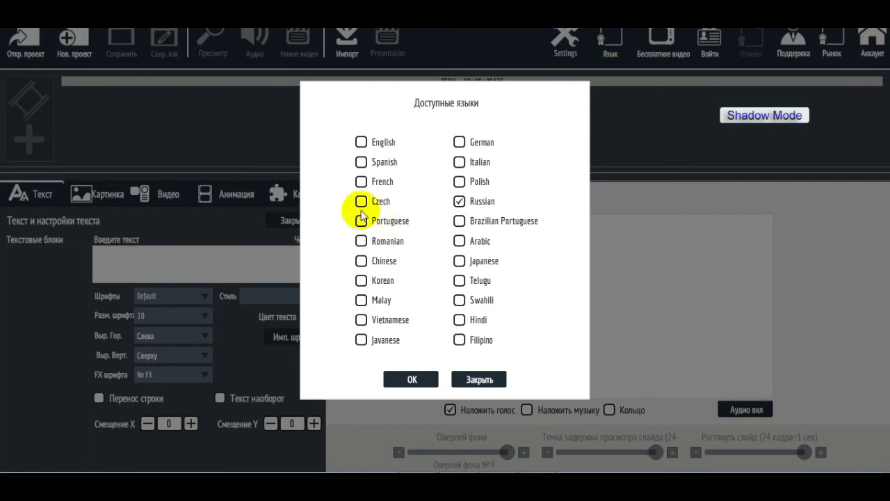
click(362, 141)
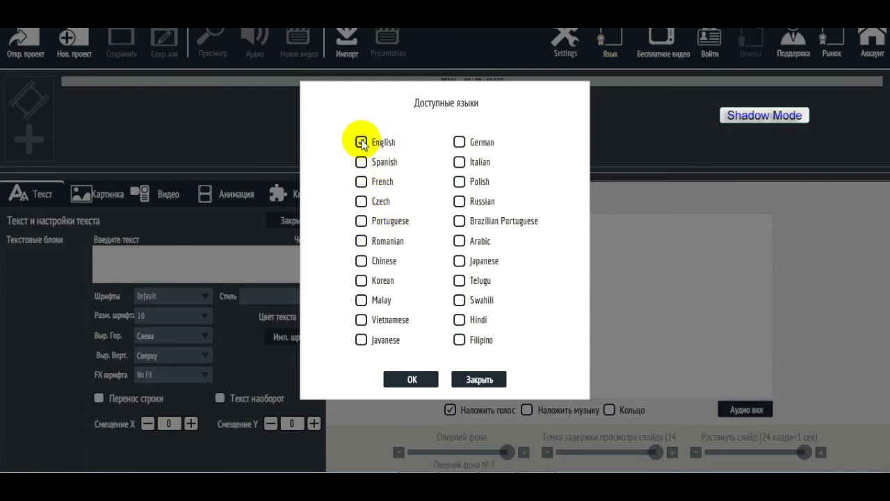
click(412, 379)
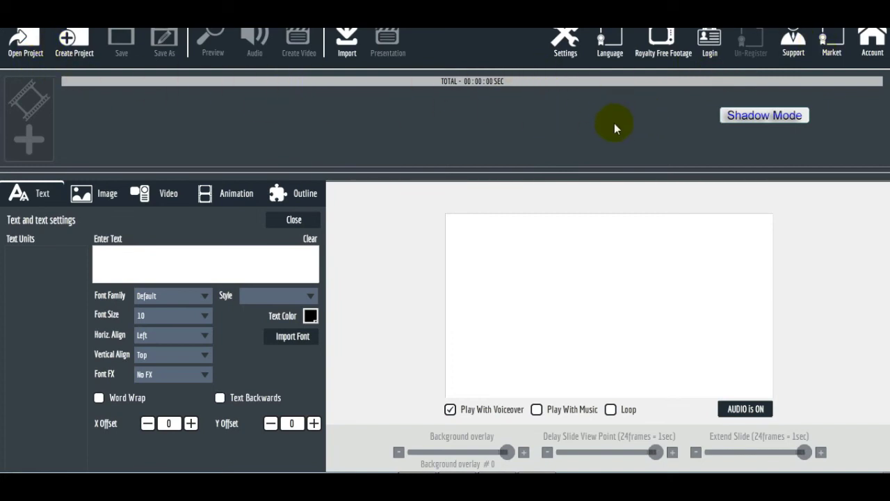
Set the interface language back to Russian and close Explaindio Video Creator
click(611, 44)
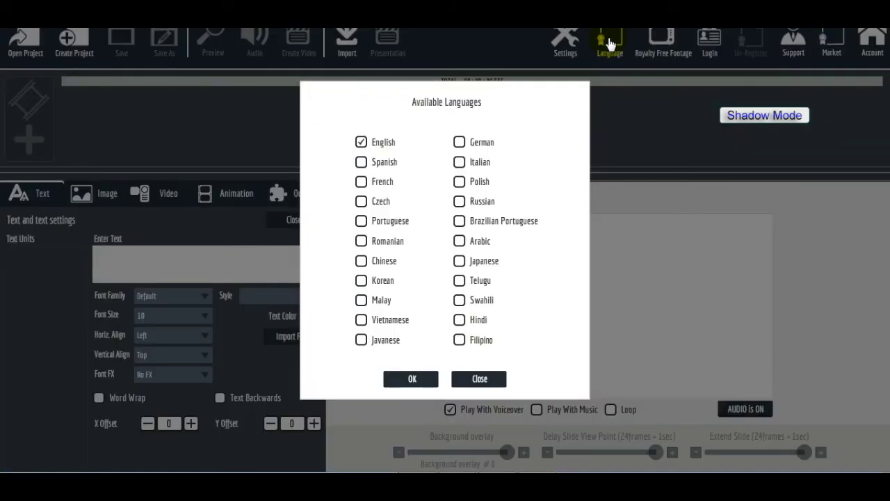
click(459, 201)
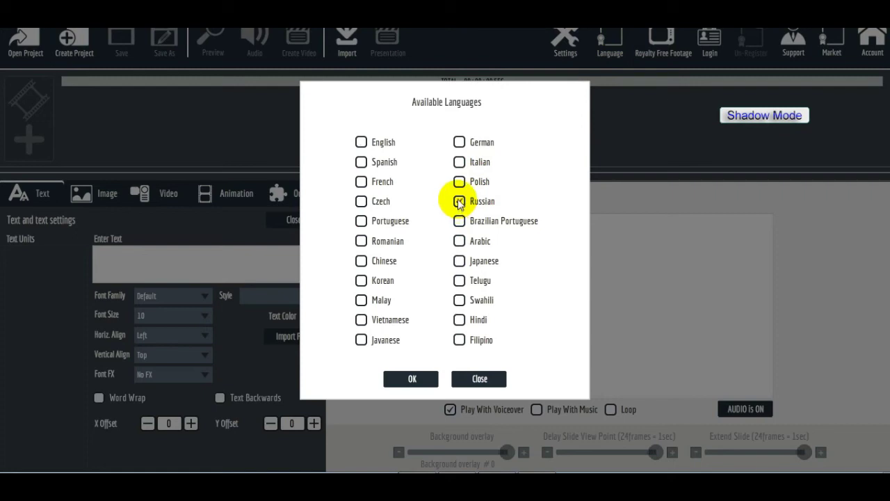
click(412, 378)
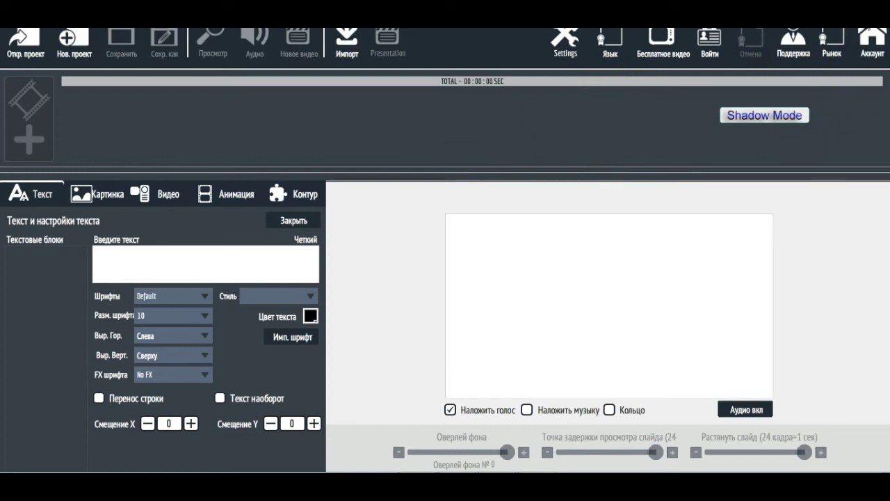
key(alt+F4)
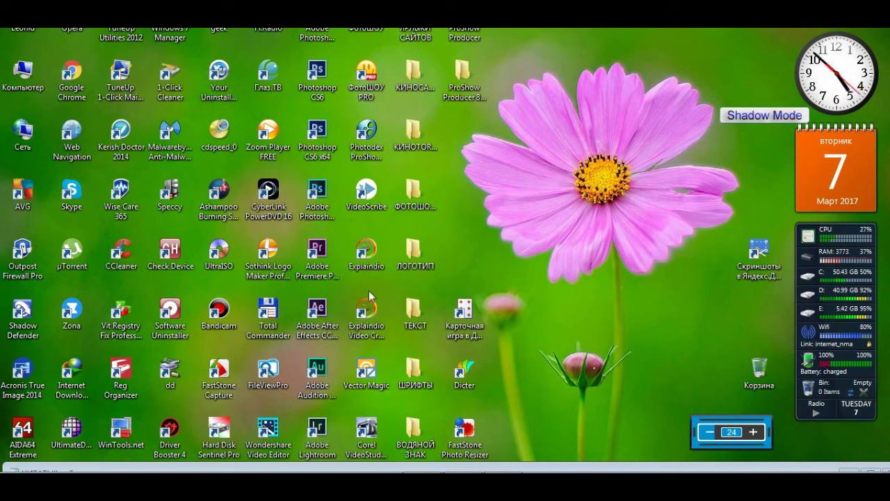
View the separately installed Explaindio PLATINUM v3.030, declining the offered update, and close it
double_click(371, 252)
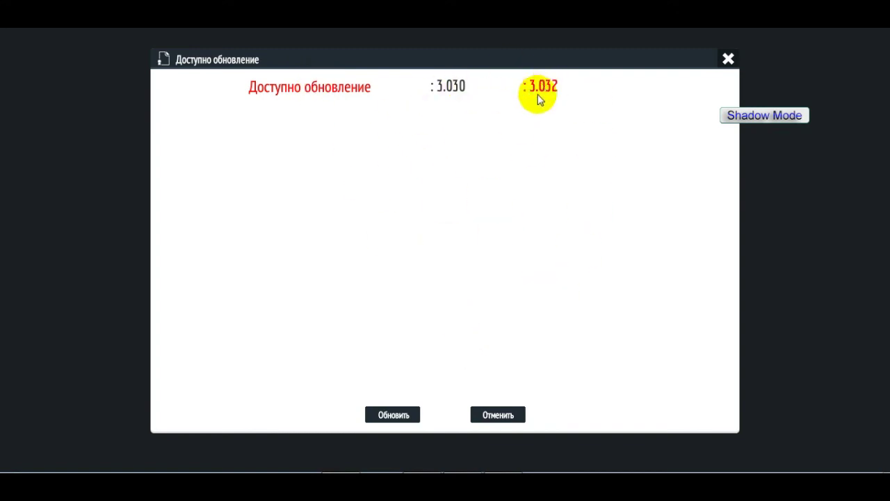
click(501, 415)
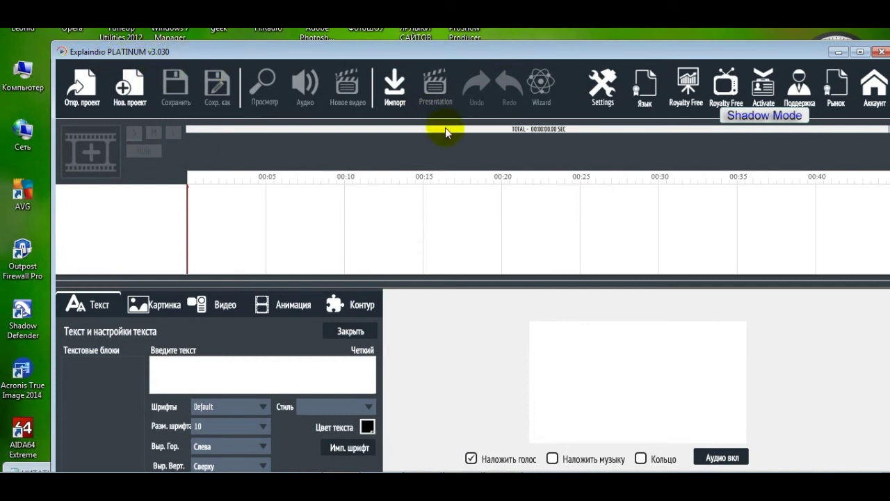
drag(490, 49, 456, 39)
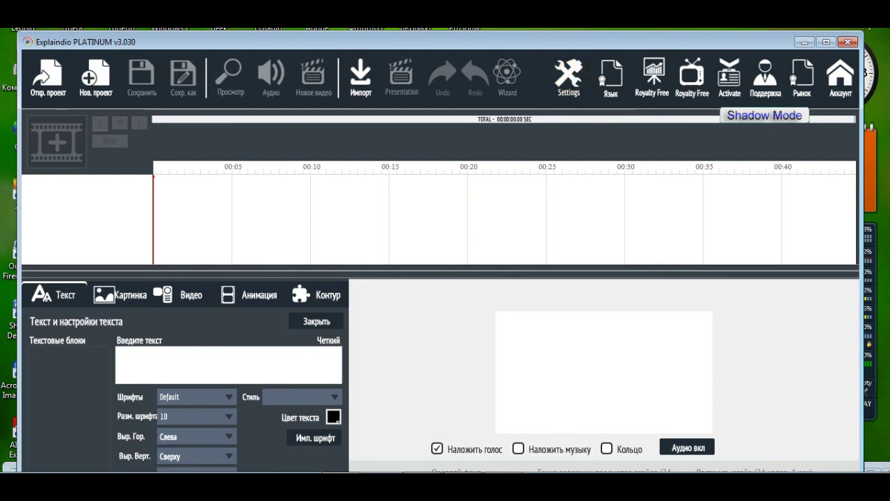
click(847, 41)
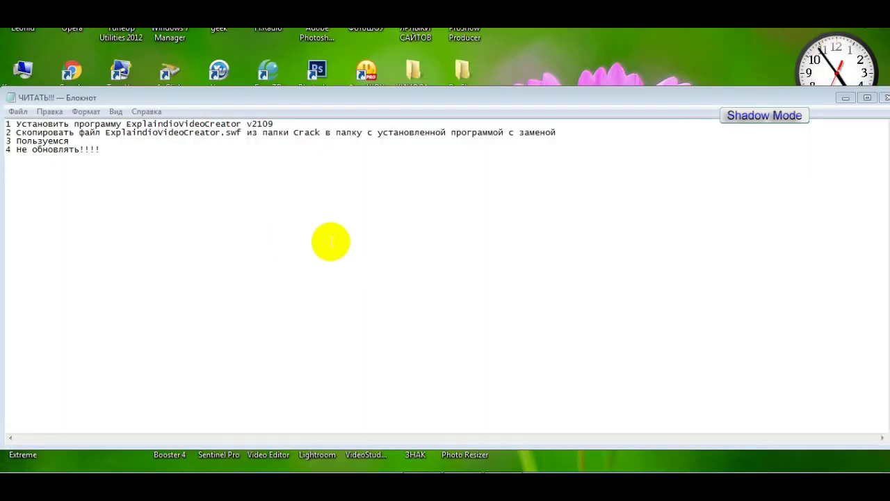